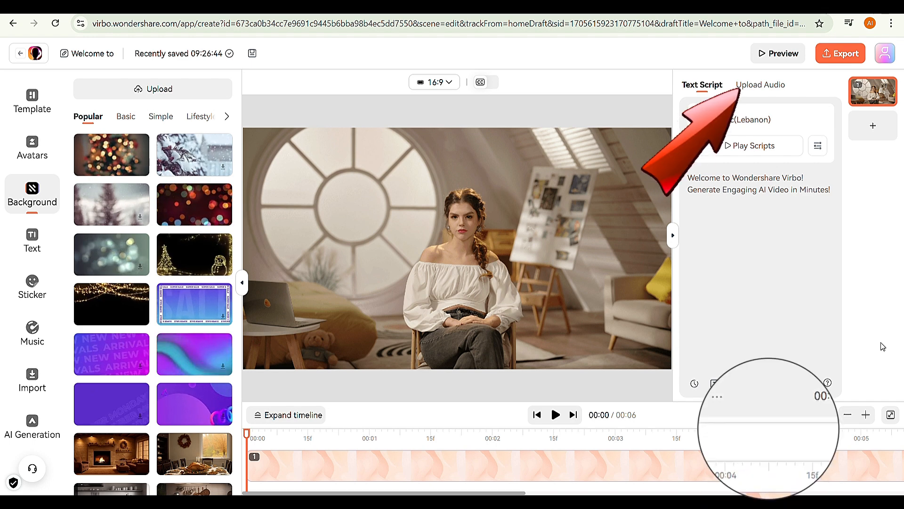
Step: Replace the sample text script with the copied script beginning "Artificial Intelligence, or AI, is no longer just science fiction"
{"action": "left_click", "coordinate": [775, 86]}
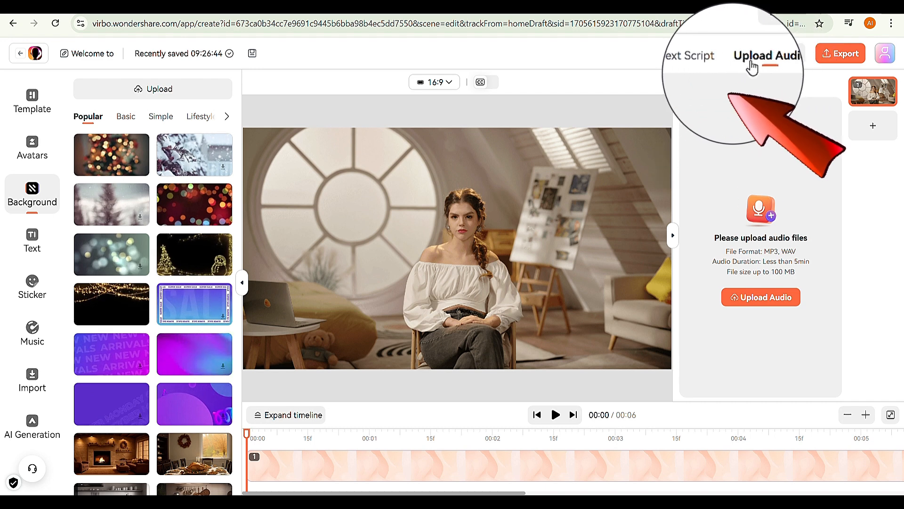
{"action": "left_click", "coordinate": [702, 86]}
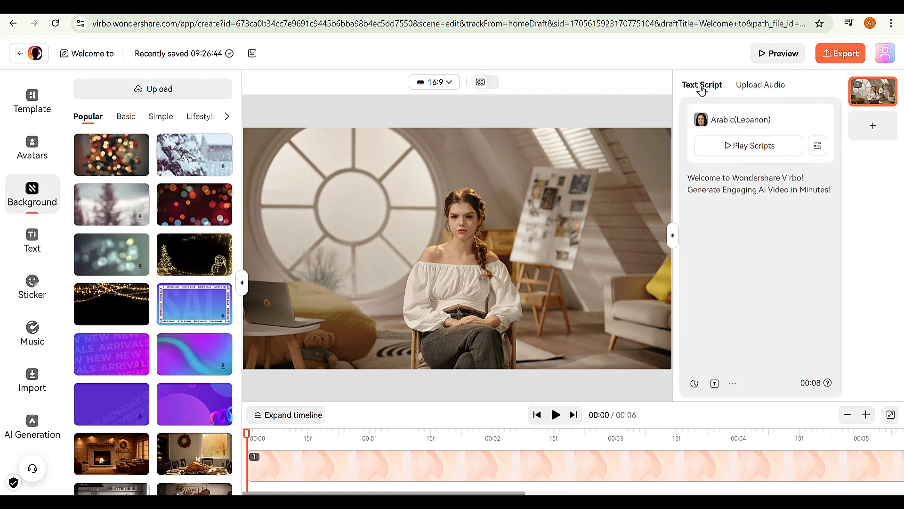
{"action": "left_click", "coordinate": [697, 183]}
{"action": "key", "text": "ctrl+a"}
{"action": "key", "text": "BackSpace"}
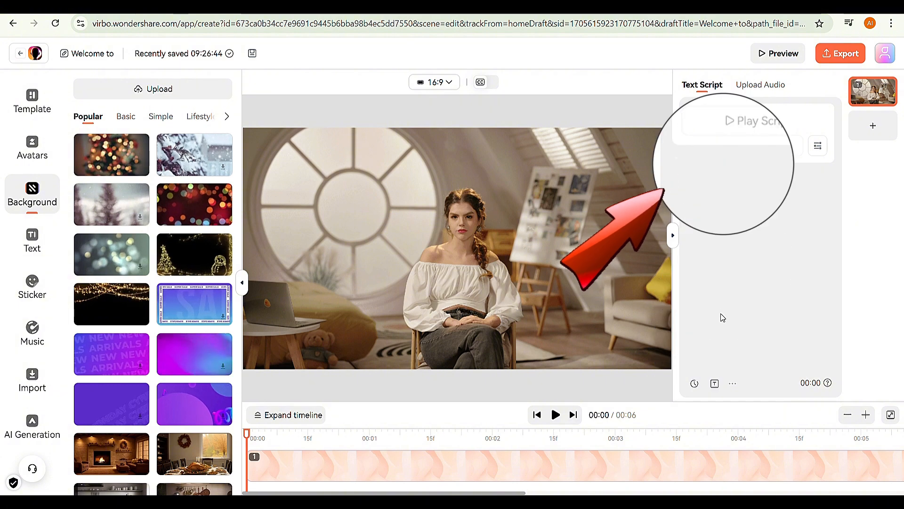
{"action": "type", "text": "Artificial Intelligence, or AI, is no longer just science fiction—it's a reality shaping our everyday lives in ways we never imagined.From the moment you wake up, AI is working behind the scenes. Your smart assistant gives you the weather update, your streaming app recommends the perfect playlist, and even your morning coffee machine learns your preferences."}
Step: Search all voiceovers for "Bekki", assign the English(RSA)-Bekki voice to the script and play the script
{"action": "left_click", "coordinate": [721, 123]}
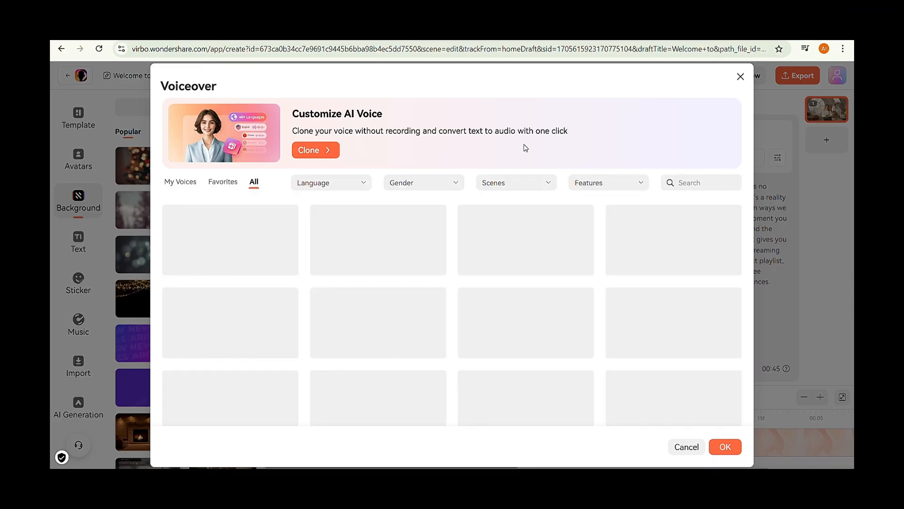
{"action": "scroll", "coordinate": [613, 254], "scroll_direction": "down", "scroll_amount": 15}
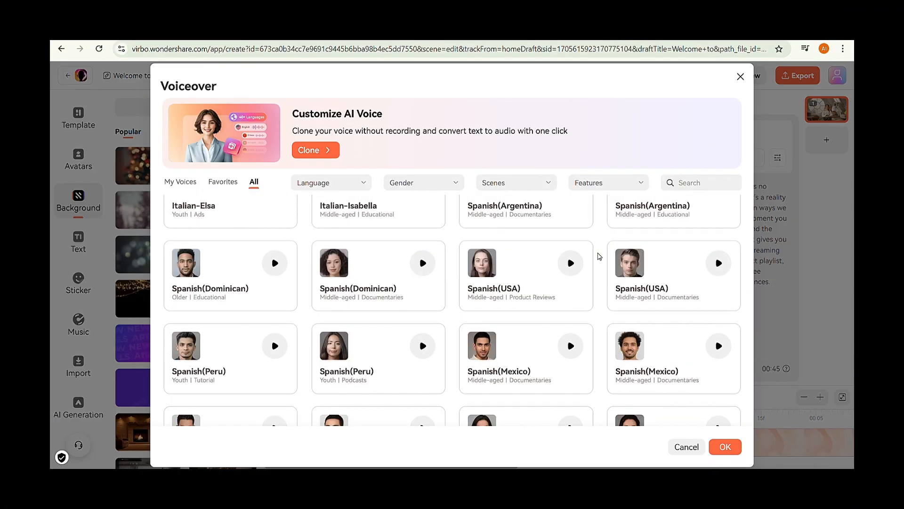
{"action": "left_click", "coordinate": [364, 183]}
{"action": "scroll", "coordinate": [339, 245], "scroll_direction": "down", "scroll_amount": 10}
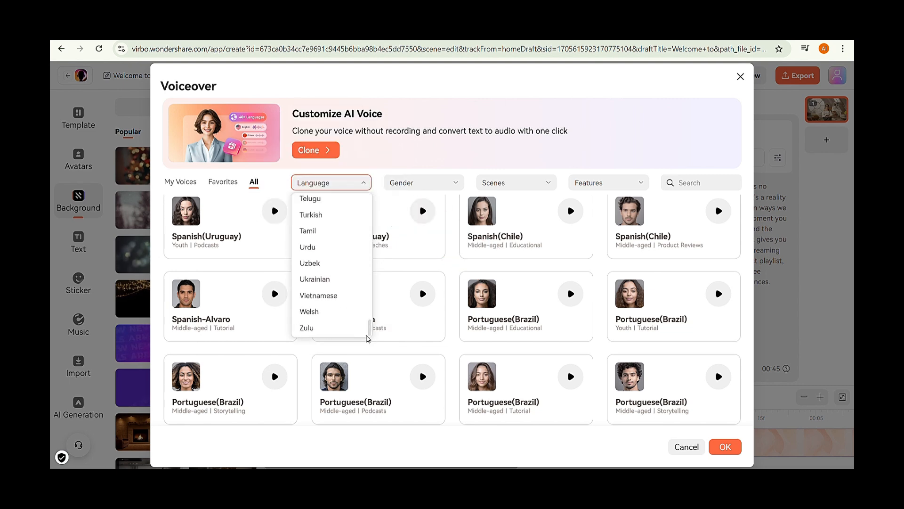
{"action": "scroll", "coordinate": [352, 259], "scroll_direction": "up", "scroll_amount": 5}
{"action": "scroll", "coordinate": [352, 259], "scroll_direction": "up", "scroll_amount": 12}
{"action": "left_click", "coordinate": [402, 166]}
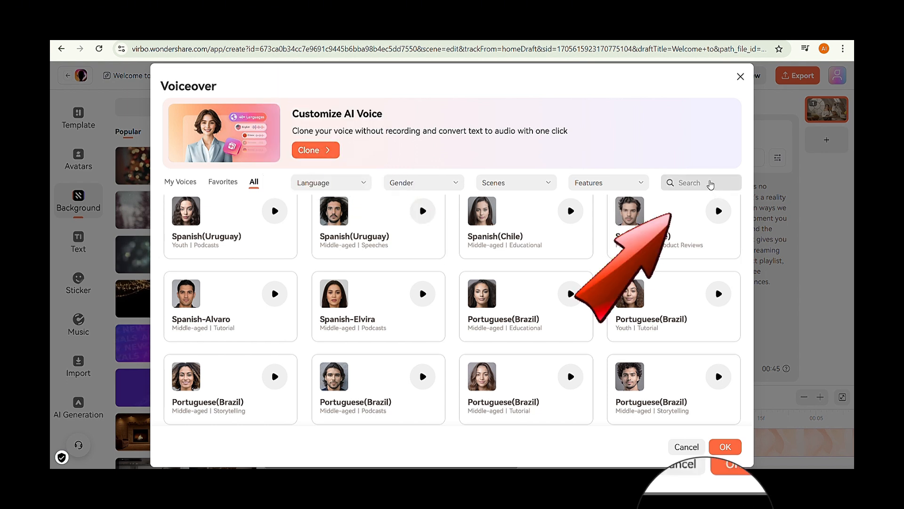
{"action": "left_click", "coordinate": [712, 184]}
{"action": "type", "text": "Bekki"}
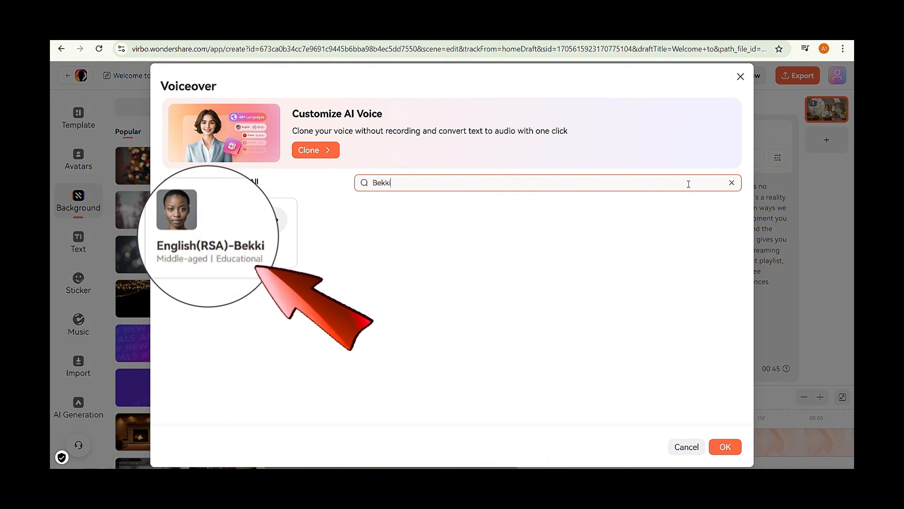
{"action": "left_click", "coordinate": [233, 218]}
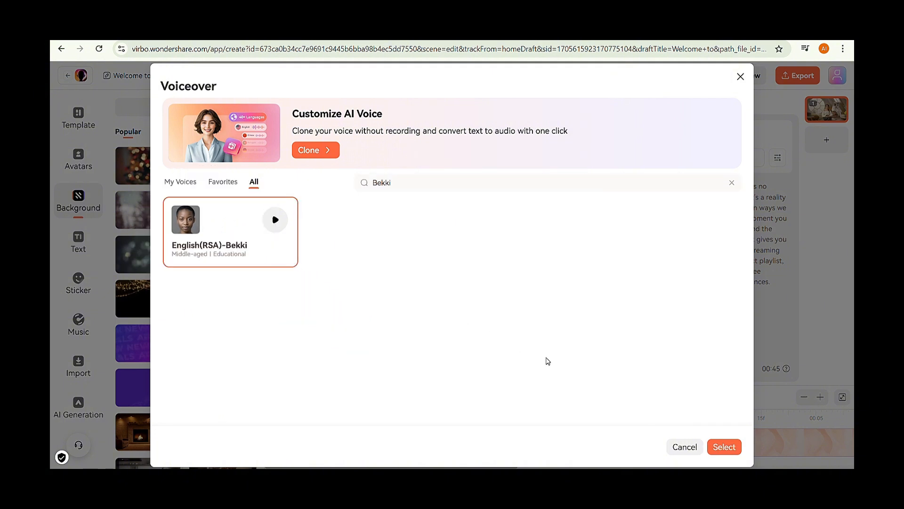
{"action": "left_click", "coordinate": [735, 478]}
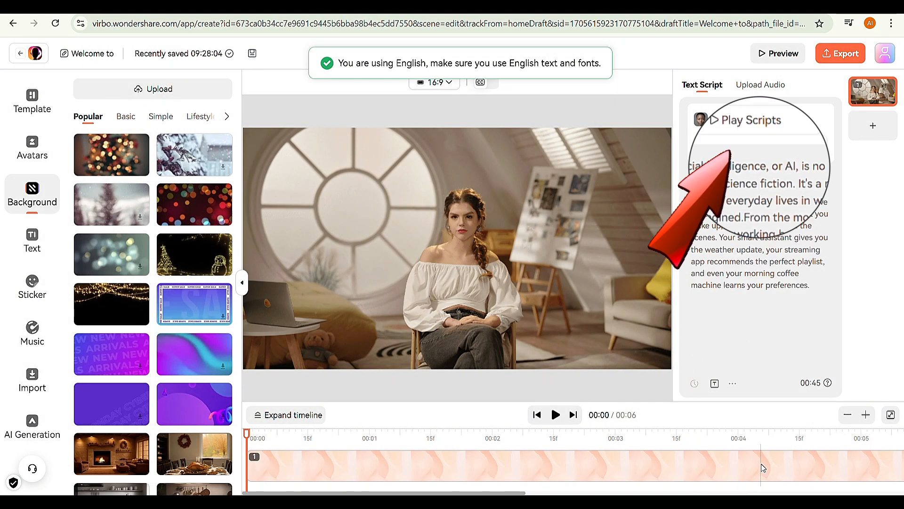
{"action": "left_click", "coordinate": [750, 132]}
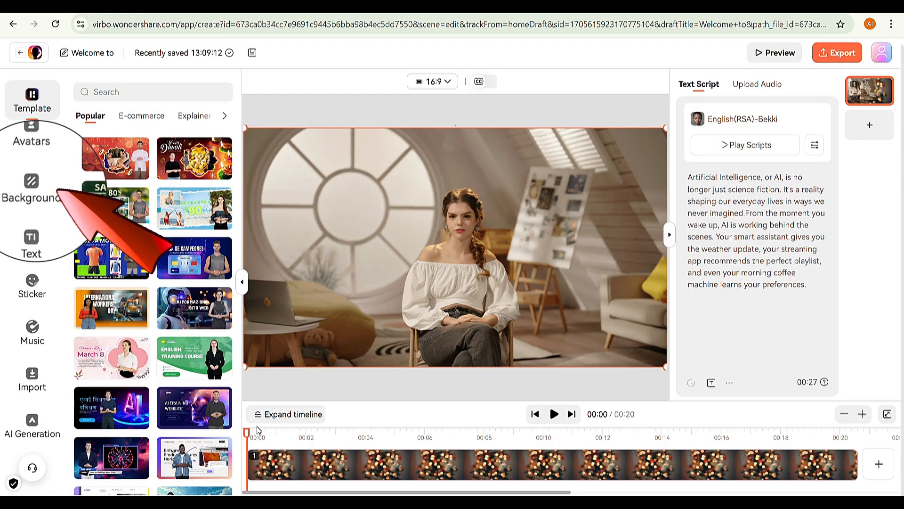
Step: Upload Example Video.mp4 as the scene's background in place of the stock background
{"action": "left_click", "coordinate": [32, 192]}
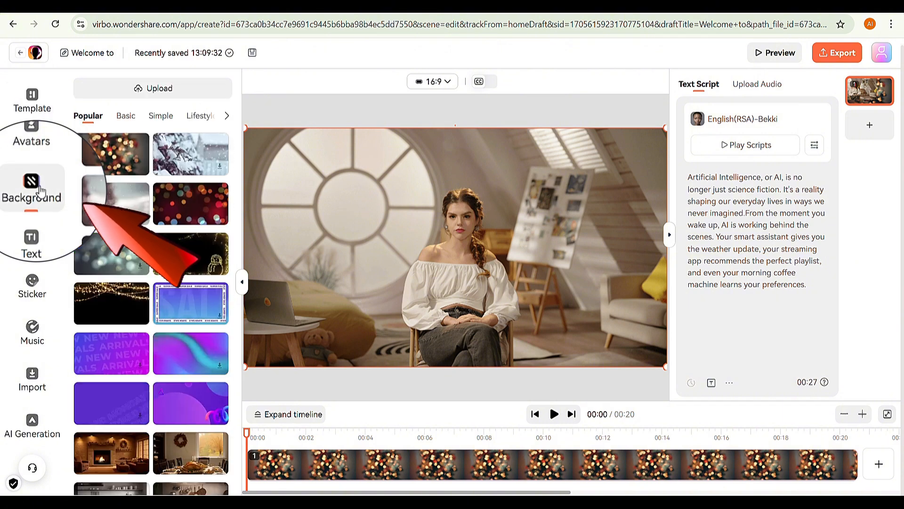
{"action": "scroll", "coordinate": [142, 230], "scroll_direction": "down", "scroll_amount": 5}
{"action": "scroll", "coordinate": [137, 226], "scroll_direction": "up", "scroll_amount": 10}
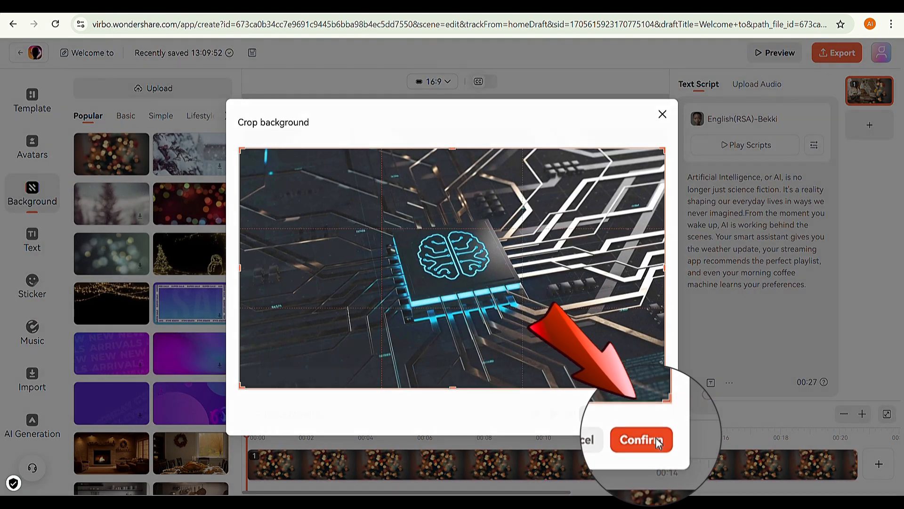
{"action": "left_click", "coordinate": [658, 440]}
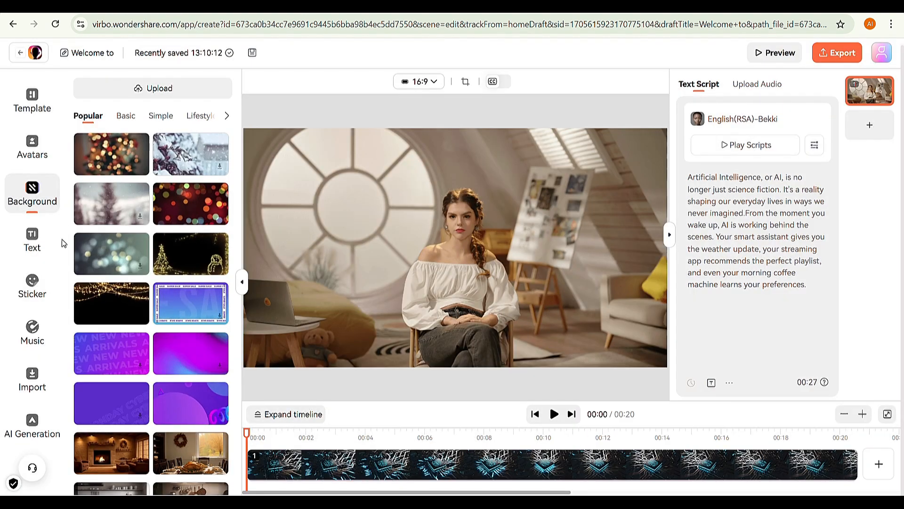
{"action": "left_click", "coordinate": [33, 376]}
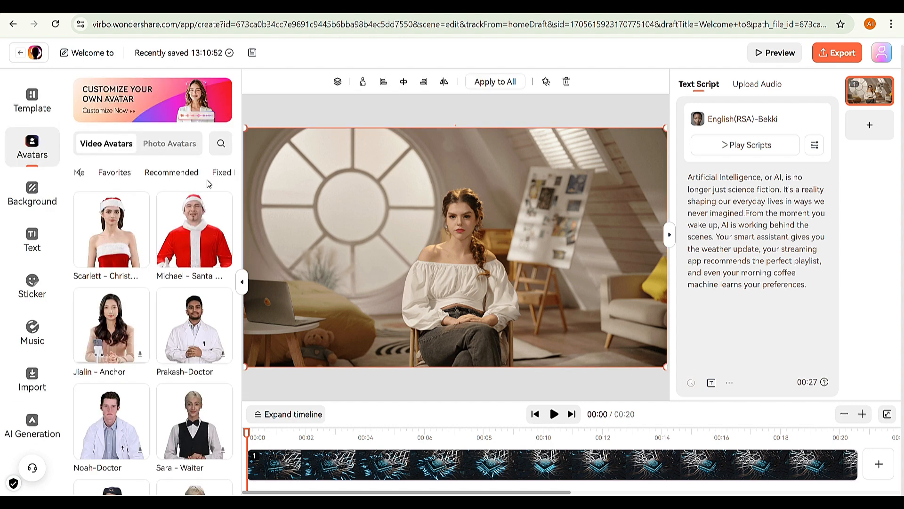
Step: Switch the avatar's view mode to Circle and move it to the upper-left corner of the scene
{"action": "left_click", "coordinate": [221, 172]}
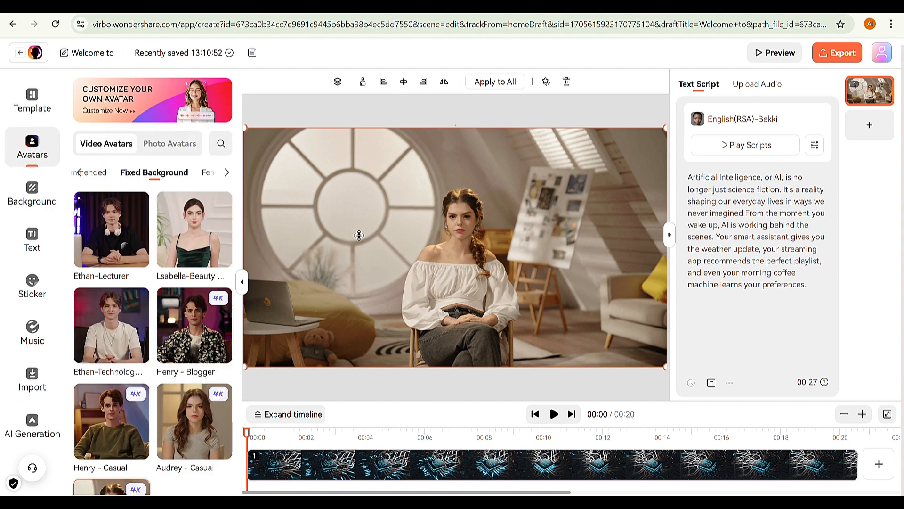
{"action": "left_click", "coordinate": [363, 83]}
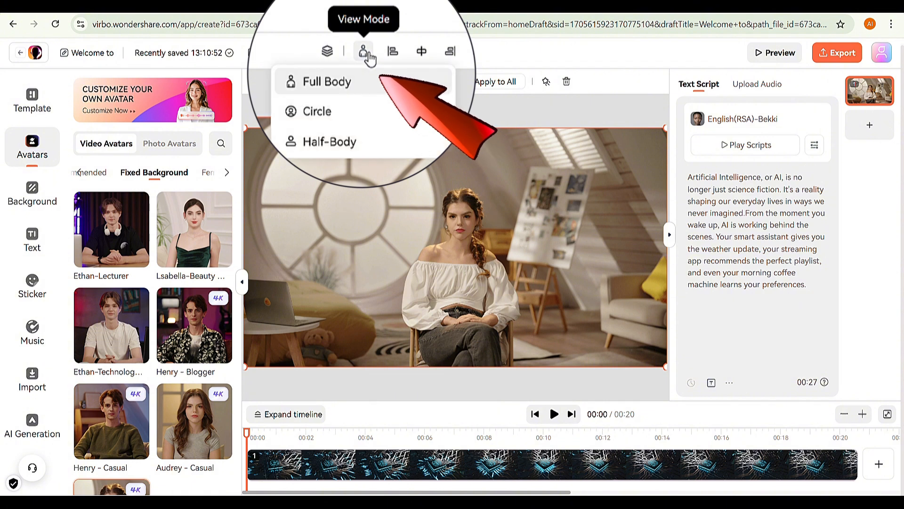
{"action": "left_click", "coordinate": [359, 115]}
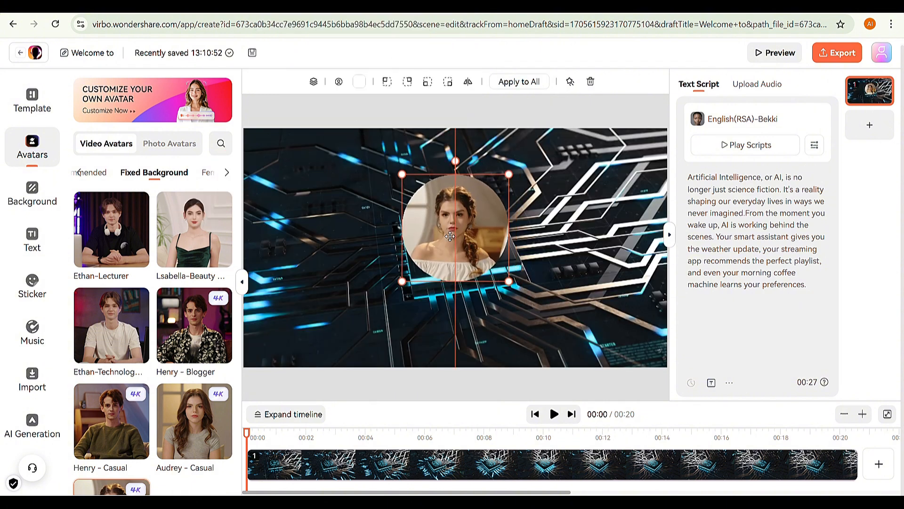
{"action": "left_click_drag", "start_coordinate": [514, 198], "coordinate": [368, 161]}
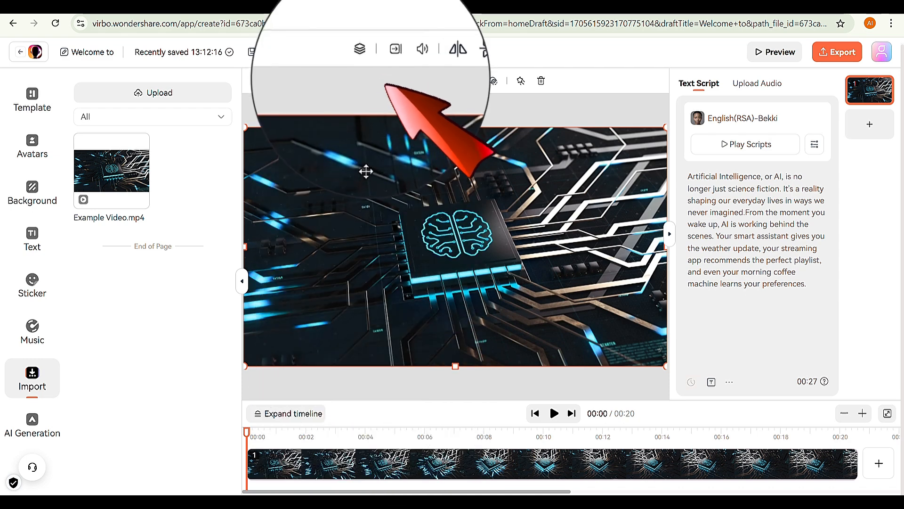
Step: Send the circuit video behind the circular avatar and turn on captions for the scene
{"action": "left_click", "coordinate": [363, 81]}
{"action": "left_click", "coordinate": [363, 134]}
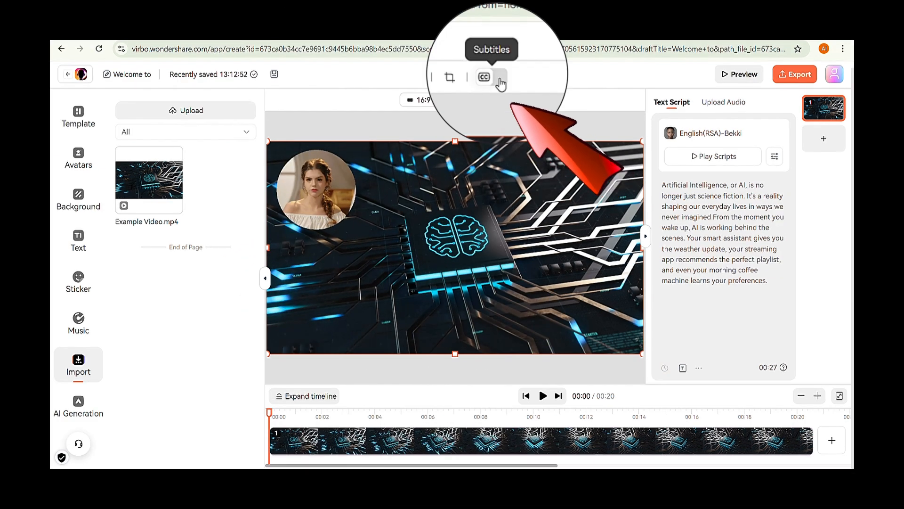
{"action": "left_click", "coordinate": [505, 80]}
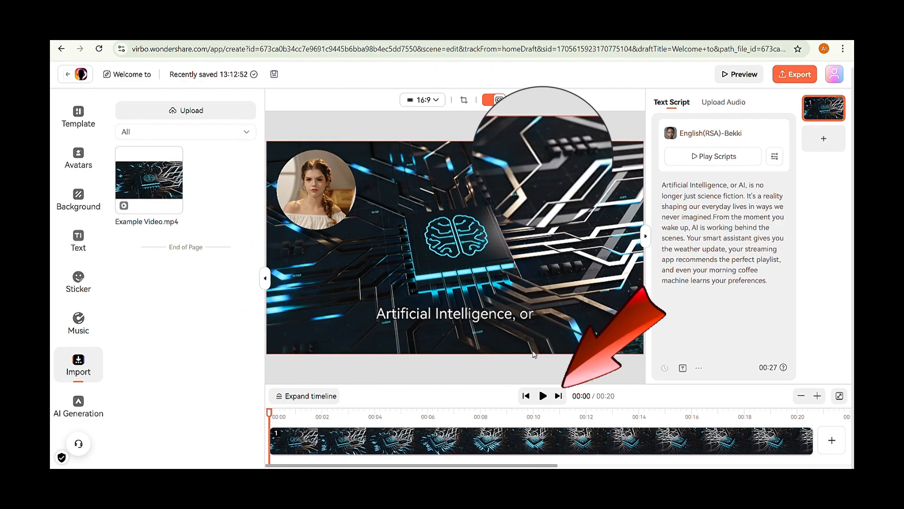
Step: Play back the captioned scene and export the video
{"action": "left_click", "coordinate": [555, 413]}
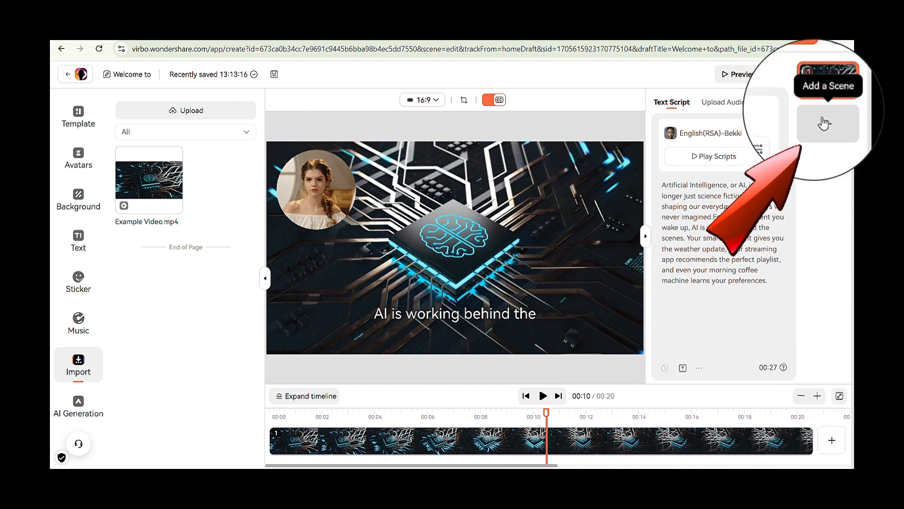
{"action": "left_click", "coordinate": [824, 139]}
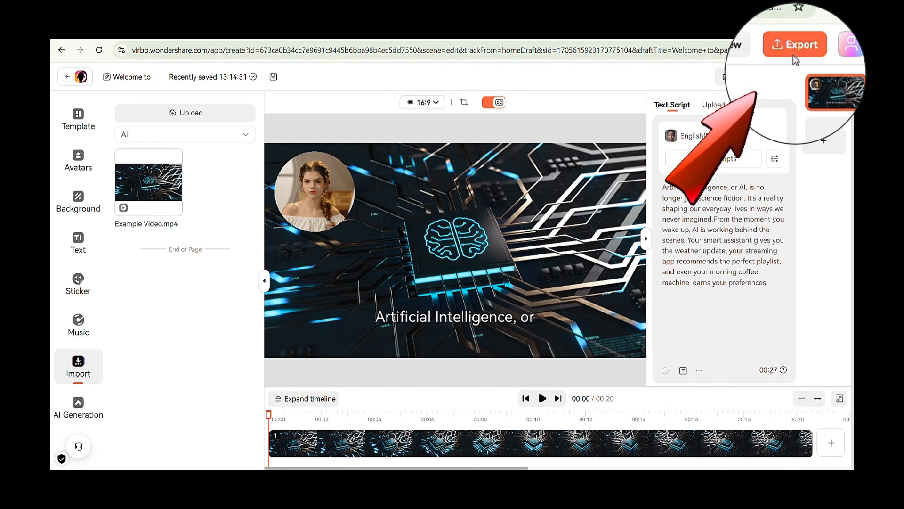
{"action": "left_click", "coordinate": [794, 75]}
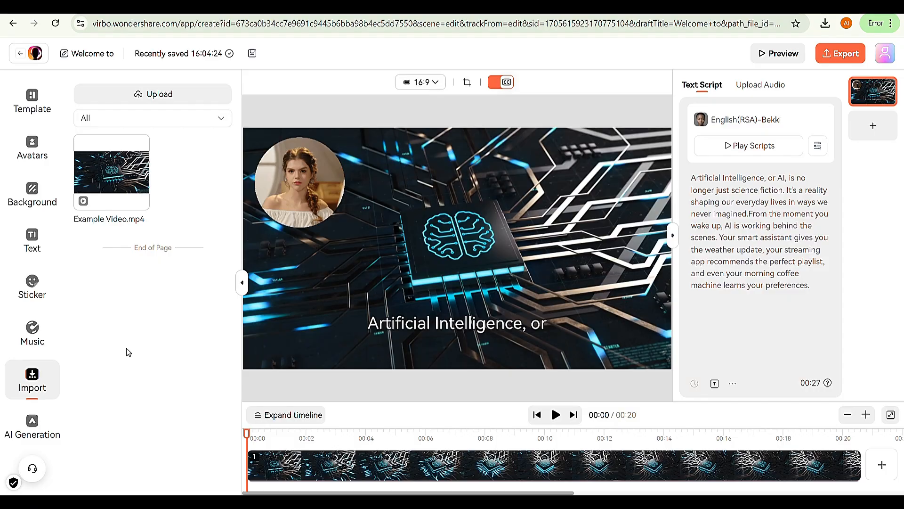
Step: Leave the editor for the AI tools and upload Video Translator Output Video.mp4 to the Video Translator
{"action": "left_click", "coordinate": [34, 52]}
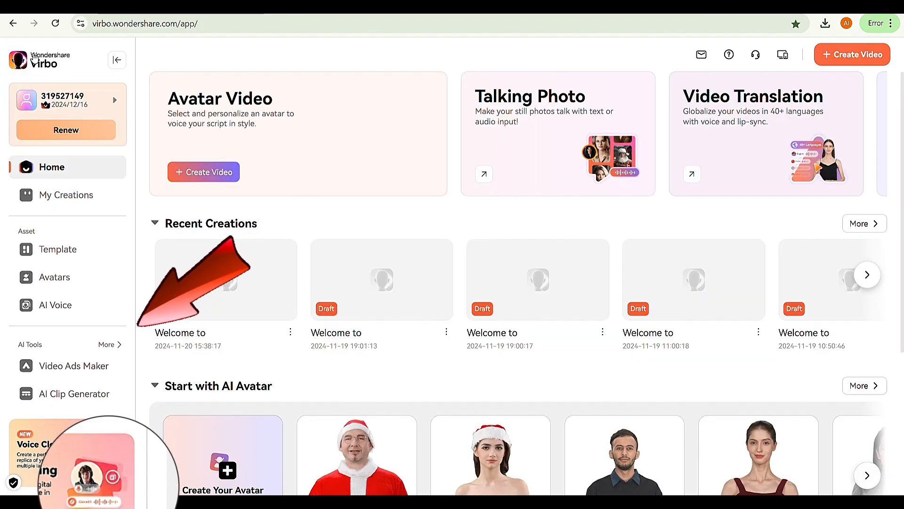
{"action": "left_click", "coordinate": [106, 344]}
{"action": "left_click", "coordinate": [72, 216]}
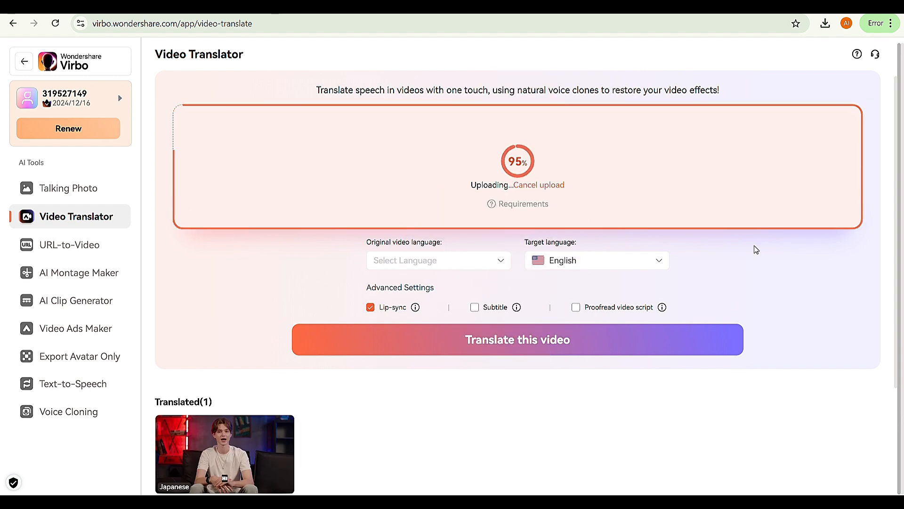
Step: Translate the uploaded video from English to Spanish with lip-sync enabled and without subtitles or script proofreading
{"action": "left_click", "coordinate": [490, 302]}
{"action": "left_click", "coordinate": [637, 260]}
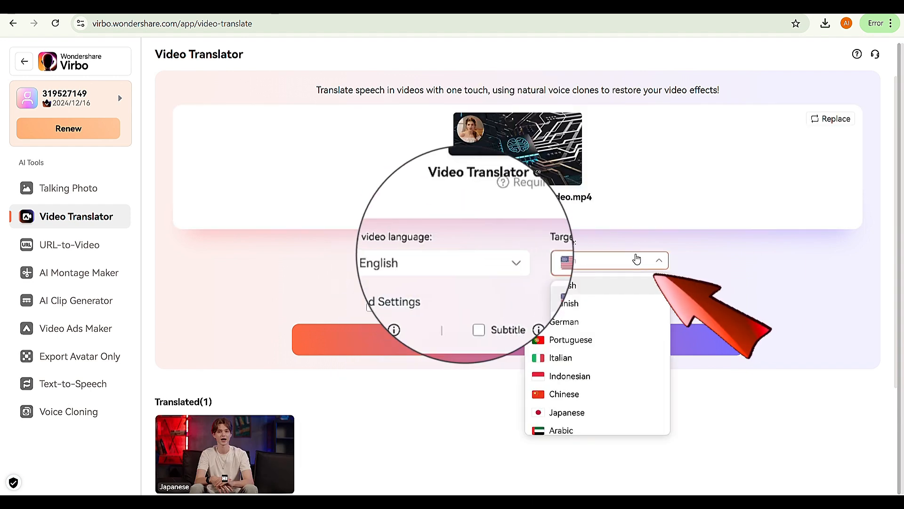
{"action": "left_click", "coordinate": [629, 308]}
{"action": "left_click", "coordinate": [371, 308]}
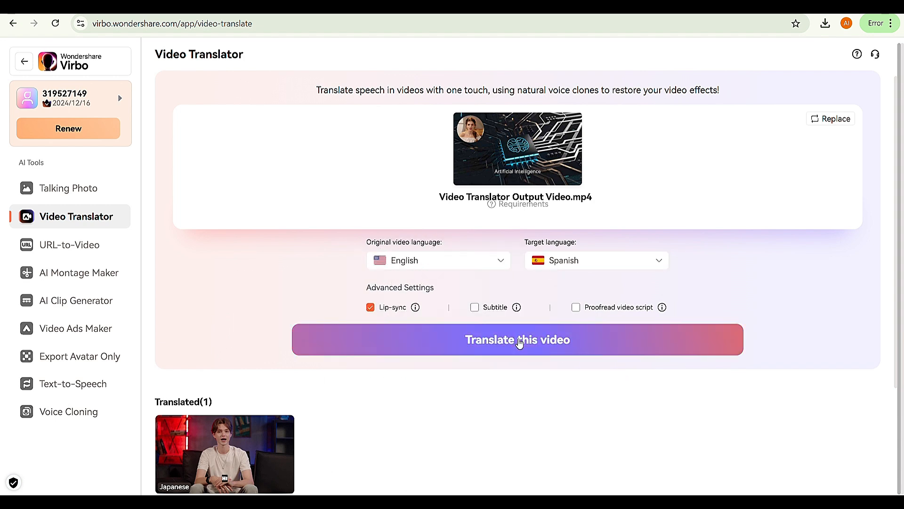
{"action": "left_click", "coordinate": [519, 340]}
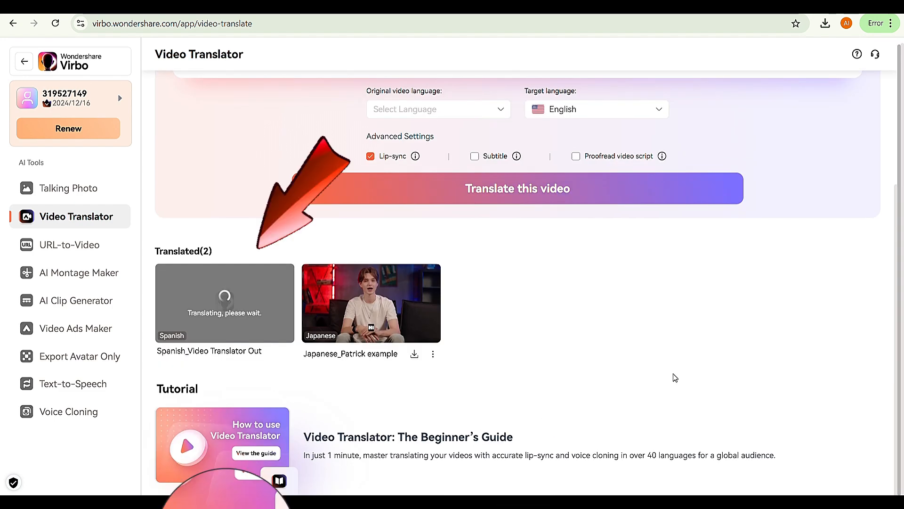
{"action": "left_click", "coordinate": [225, 301]}
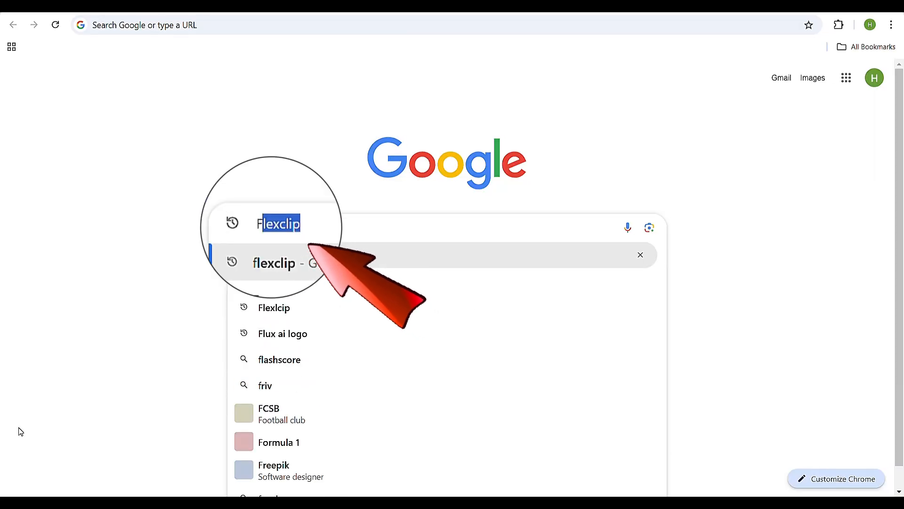
Step: Search the web for Fiverr and open its AI Video Avatars listings within AI Services
{"action": "type", "text": "Fiverr"}
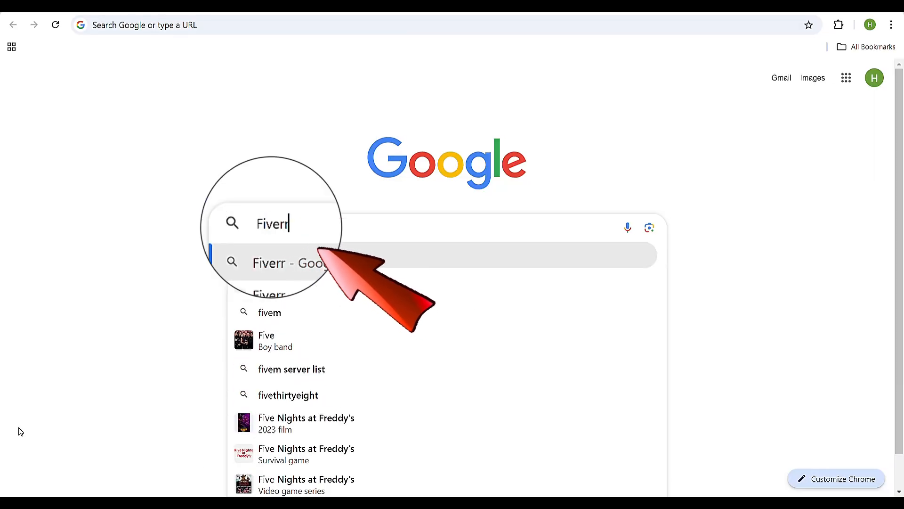
{"action": "key", "text": "Return"}
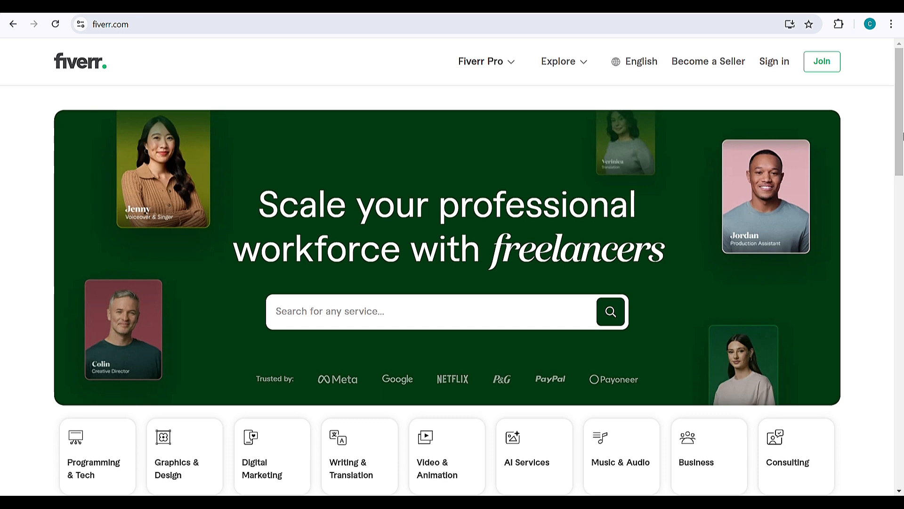
{"action": "scroll", "coordinate": [527, 203], "scroll_direction": "down", "scroll_amount": 5}
{"action": "left_click", "coordinate": [526, 200]}
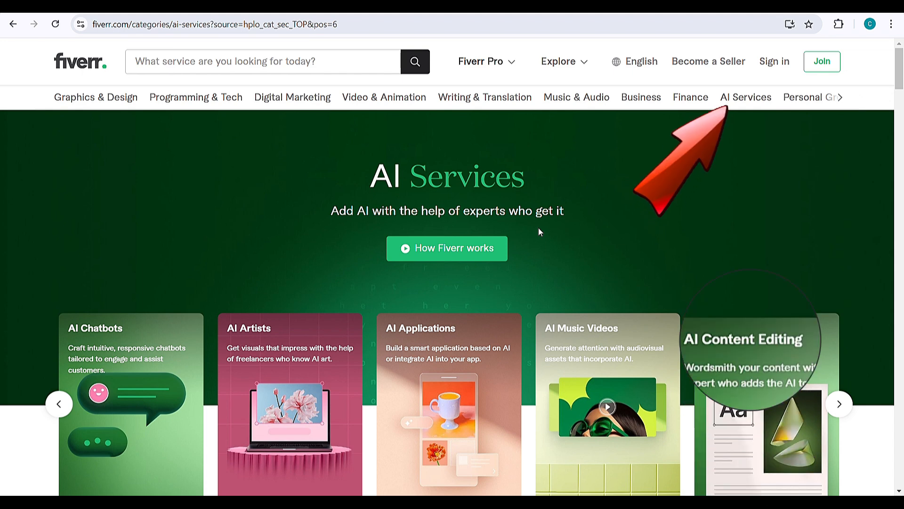
{"action": "mouse_move", "coordinate": [756, 97]}
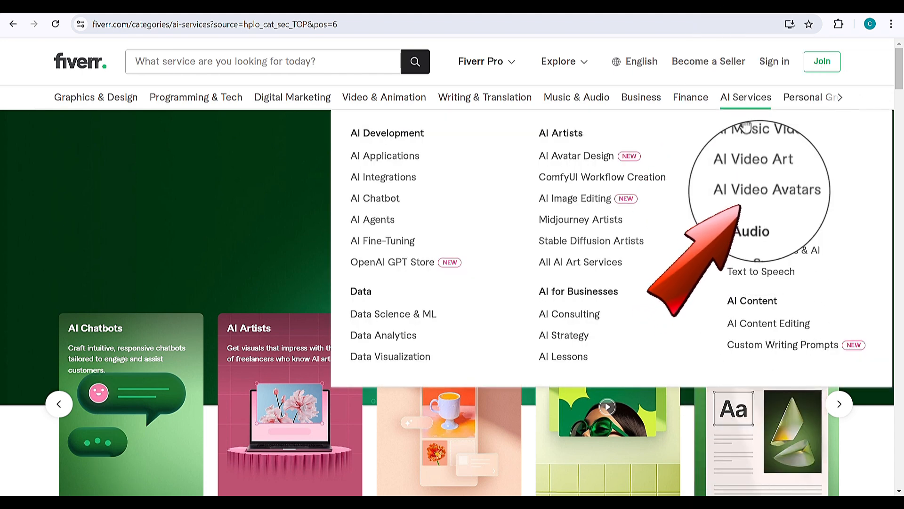
{"action": "left_click", "coordinate": [764, 199]}
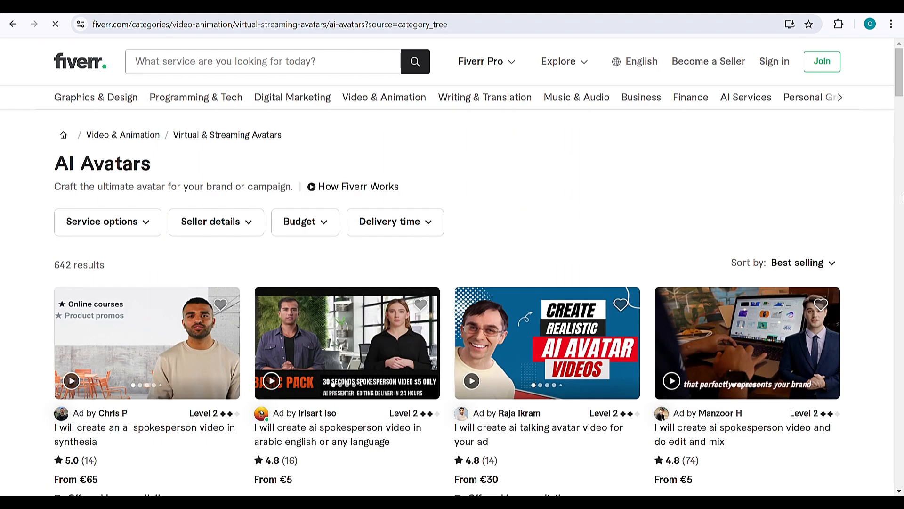
Step: Open the "I will create ai talking avatar video for your ad" listing and go to its package comparison
{"action": "scroll", "coordinate": [902, 197], "scroll_direction": "down", "scroll_amount": 3}
{"action": "left_click", "coordinate": [549, 154]}
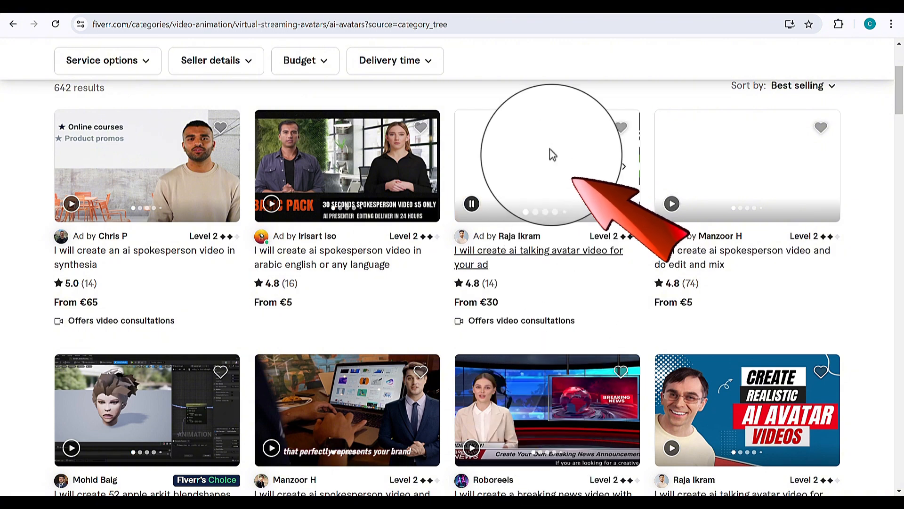
{"action": "scroll", "coordinate": [32, 219], "scroll_direction": "down", "scroll_amount": 10}
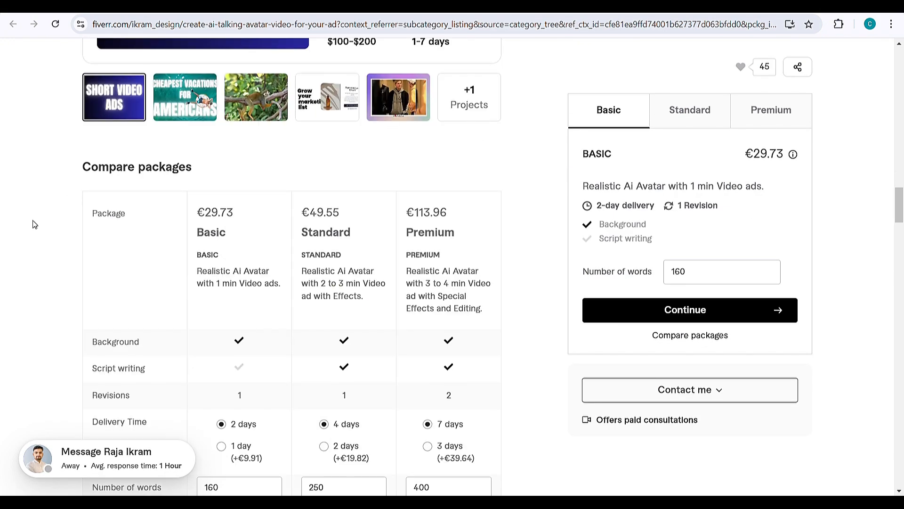
Step: Examine the prices and video lengths offered in the Basic, Standard and Premium packages, highlighting the video lengths in the descriptions
{"action": "left_click_drag", "start_coordinate": [217, 170], "coordinate": [263, 171]}
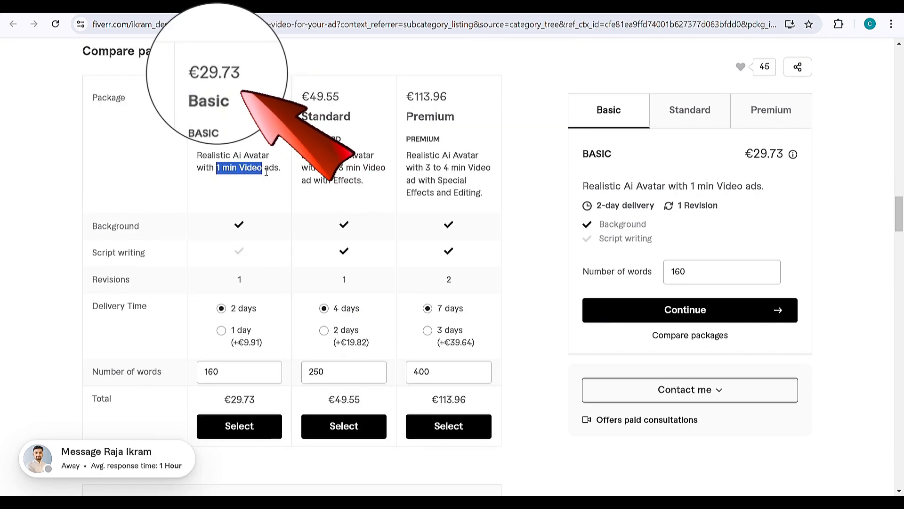
{"action": "left_click", "coordinate": [266, 172]}
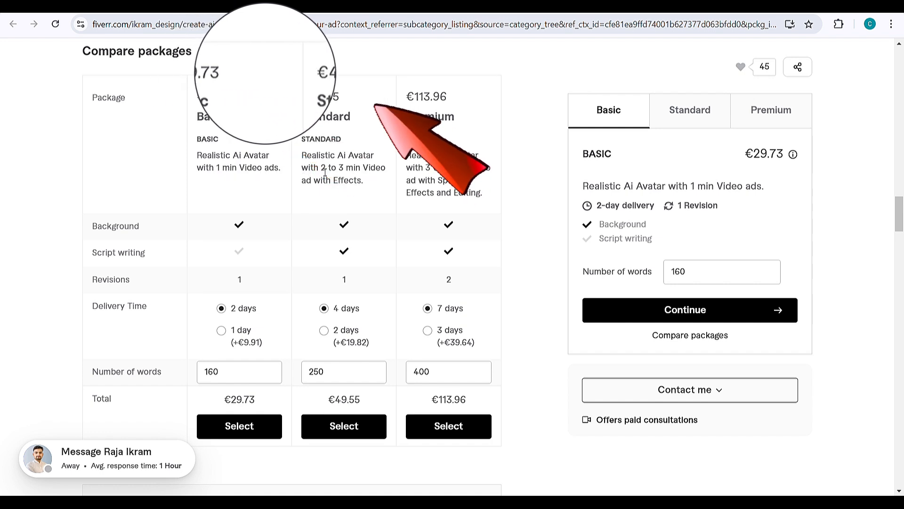
{"action": "left_click_drag", "start_coordinate": [321, 169], "coordinate": [448, 172]}
{"action": "left_click", "coordinate": [389, 172]}
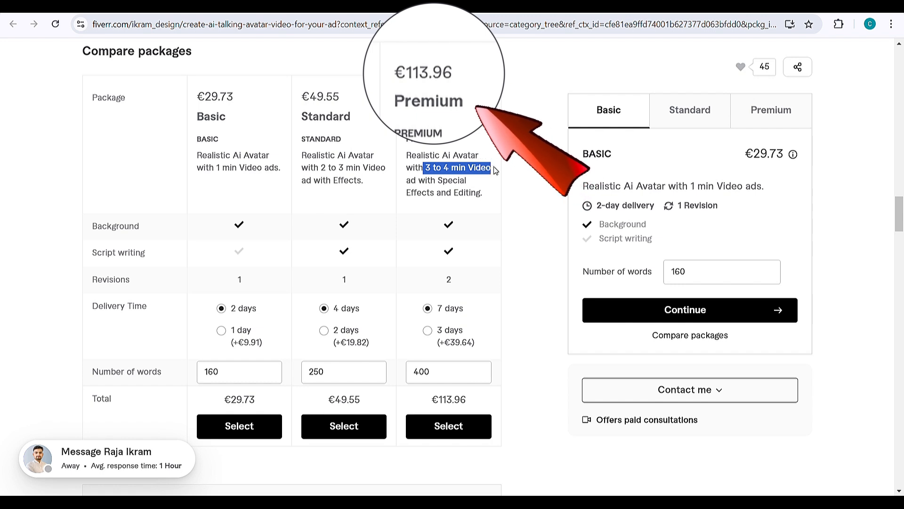
{"action": "left_click", "coordinate": [525, 176]}
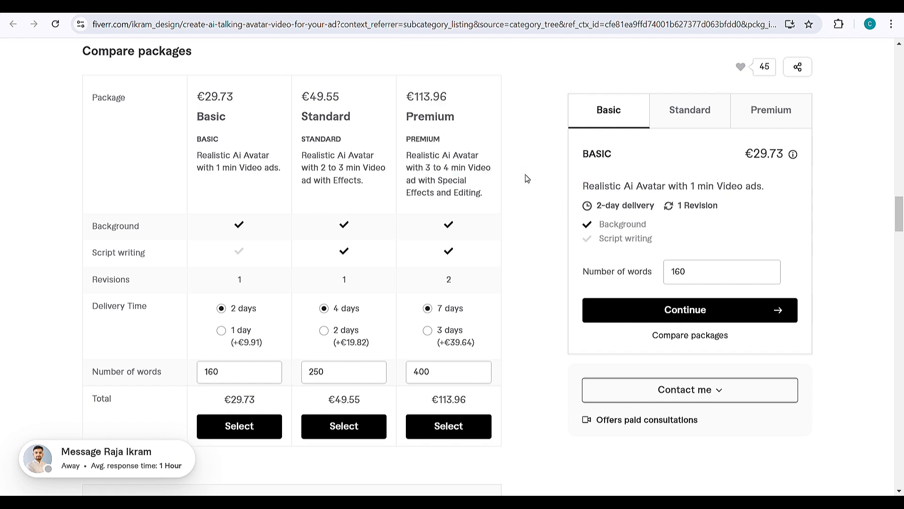